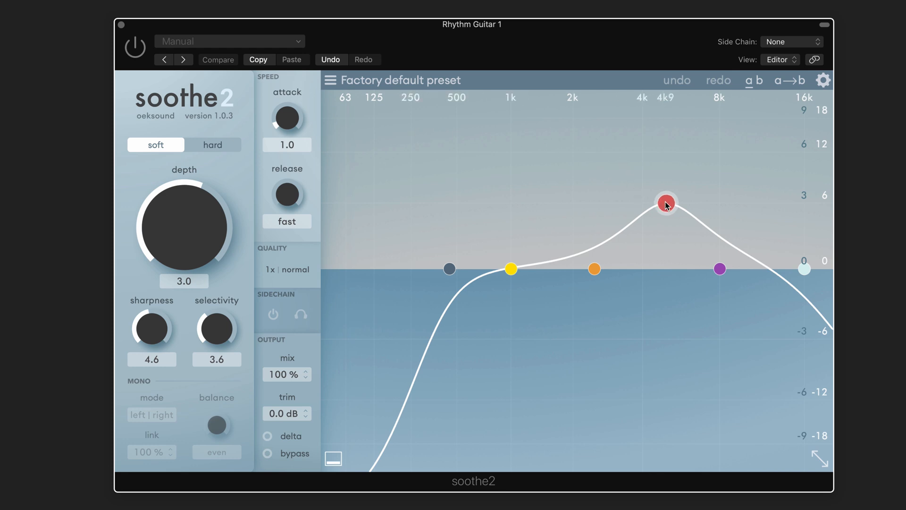
- Move band 3 to about 1.2 kHz, and give the high cut its steepest slope at about 1.3 kHz
{"action": "left_click_drag", "start_coordinate": [666, 205], "coordinate": [532, 203]}
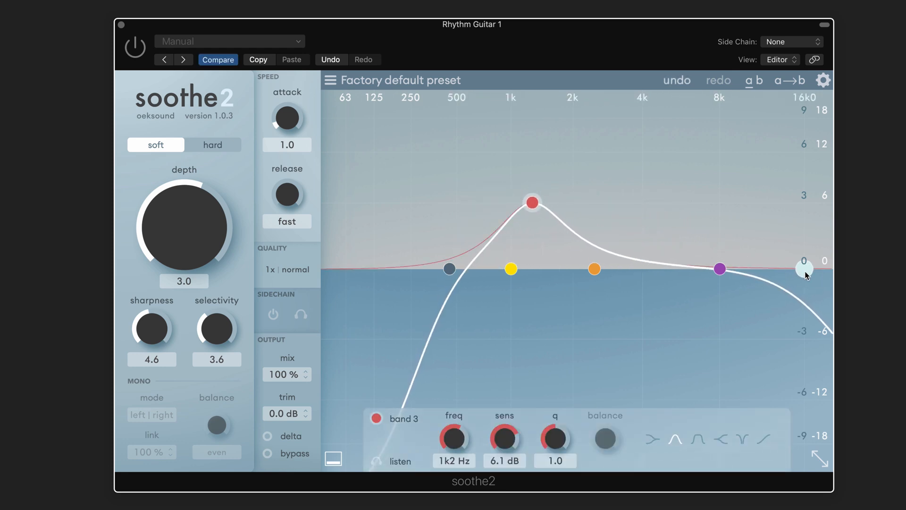
{"action": "left_click", "coordinate": [804, 269]}
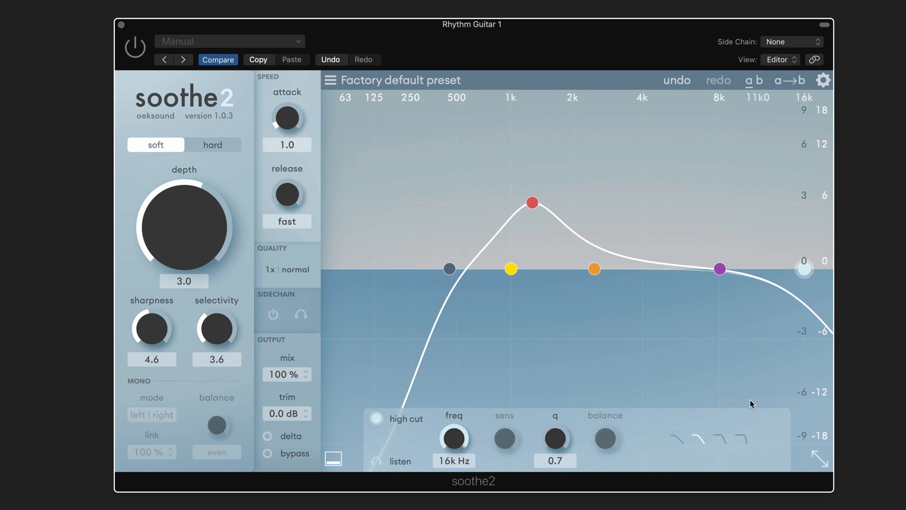
{"action": "left_click", "coordinate": [744, 437]}
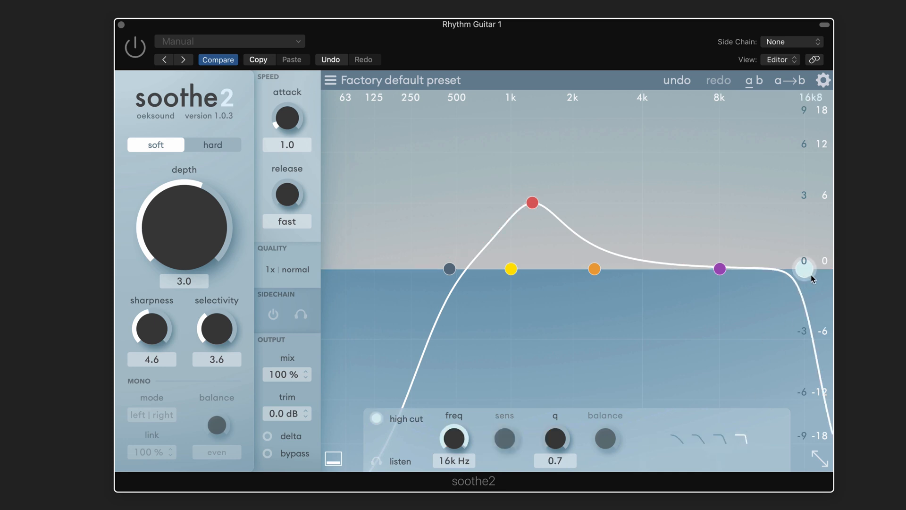
{"action": "left_click_drag", "start_coordinate": [805, 269], "coordinate": [536, 297]}
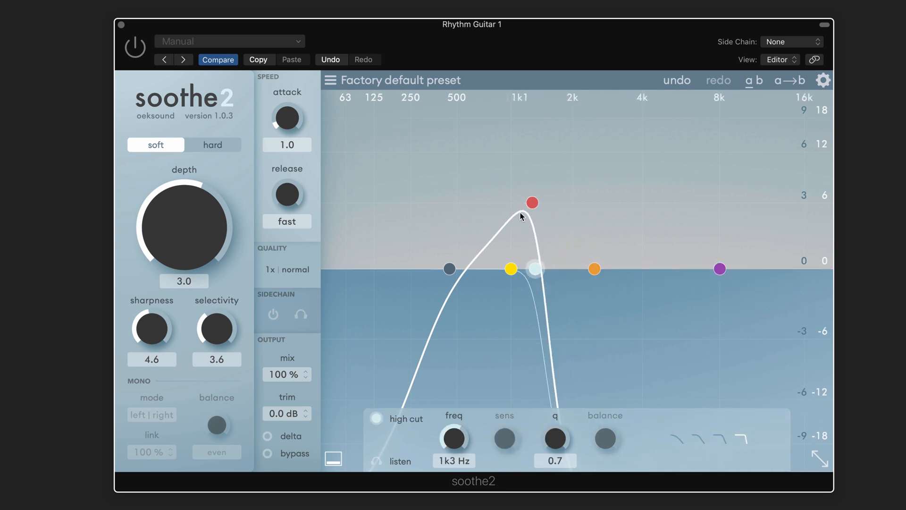
- Lower the low cut to about 65 Hz and move band 3 to about 245 Hz with 8.0 dB sensitivity
{"action": "left_click_drag", "start_coordinate": [449, 269], "coordinate": [375, 269]}
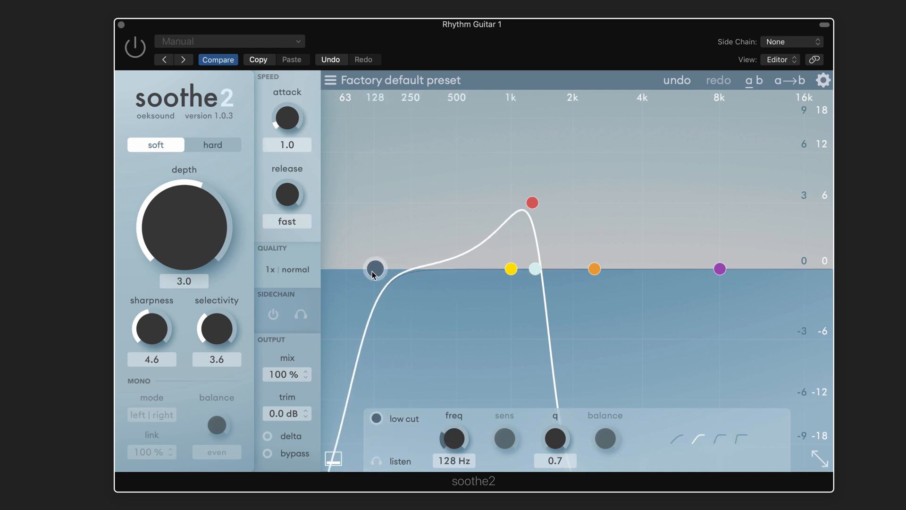
{"action": "left_click_drag", "start_coordinate": [536, 201], "coordinate": [411, 189]}
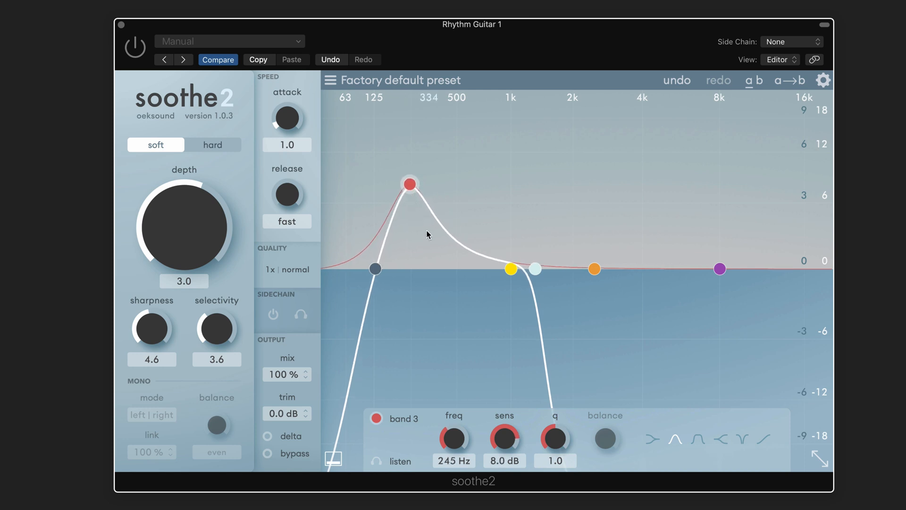
{"action": "left_click_drag", "start_coordinate": [375, 269], "coordinate": [347, 274]}
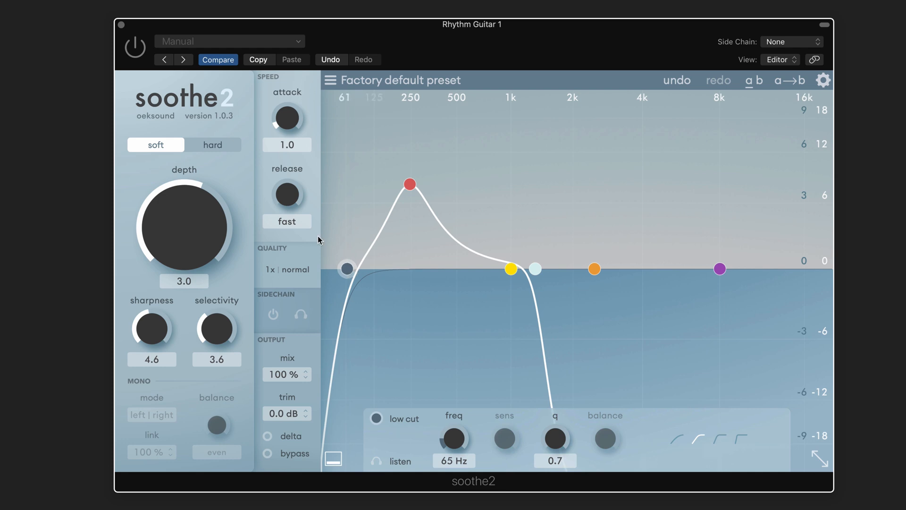
- Turn on the plug-in and, monitoring delta, tune band 3 to about 171 Hz, 11 dB, q 0.3, and the high cut to about 636 Hz
{"action": "left_click", "coordinate": [269, 436]}
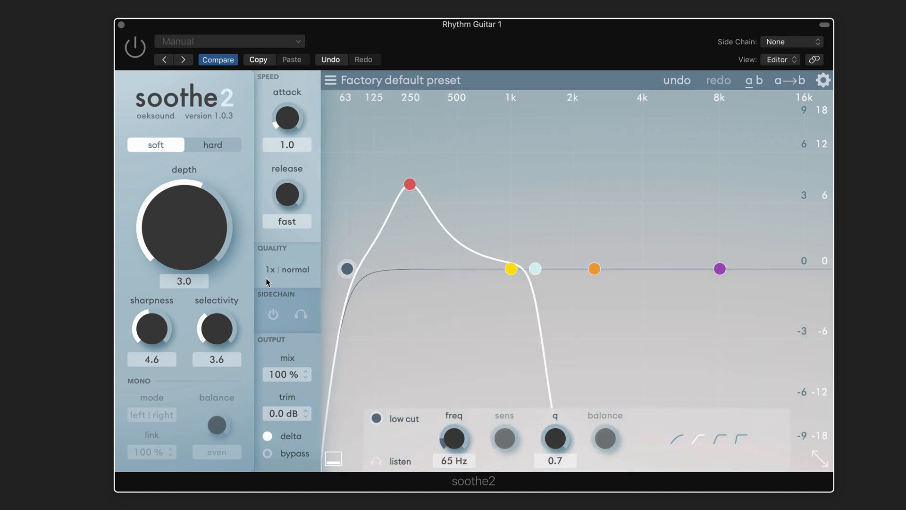
{"action": "left_click", "coordinate": [138, 51]}
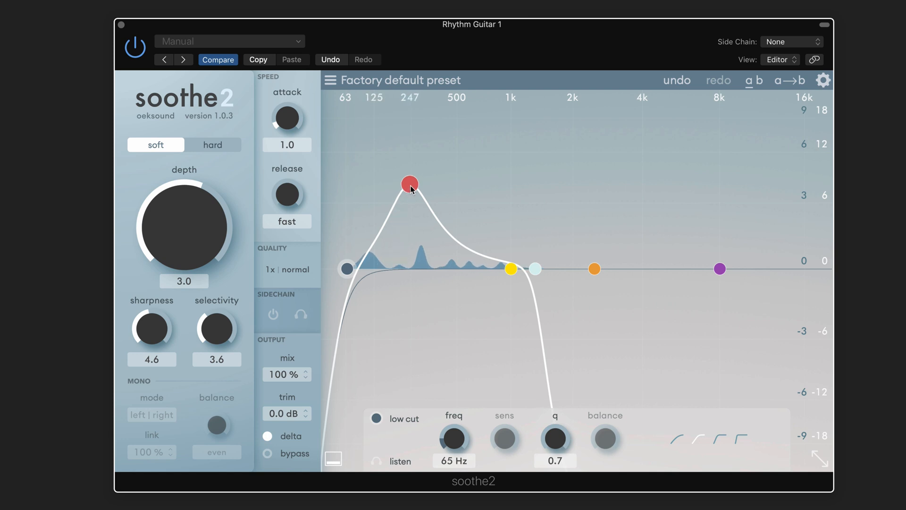
{"action": "left_click_drag", "start_coordinate": [410, 184], "coordinate": [398, 92]}
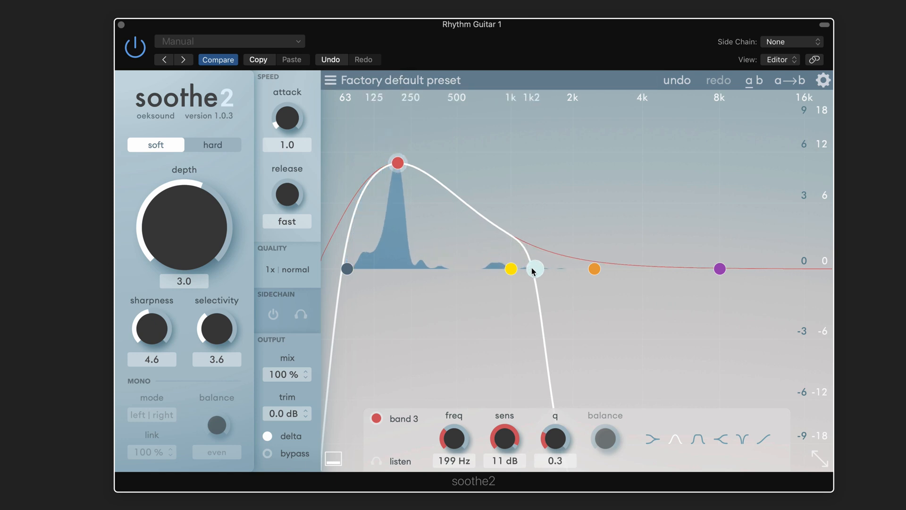
{"action": "left_click_drag", "start_coordinate": [536, 267], "coordinate": [476, 269]}
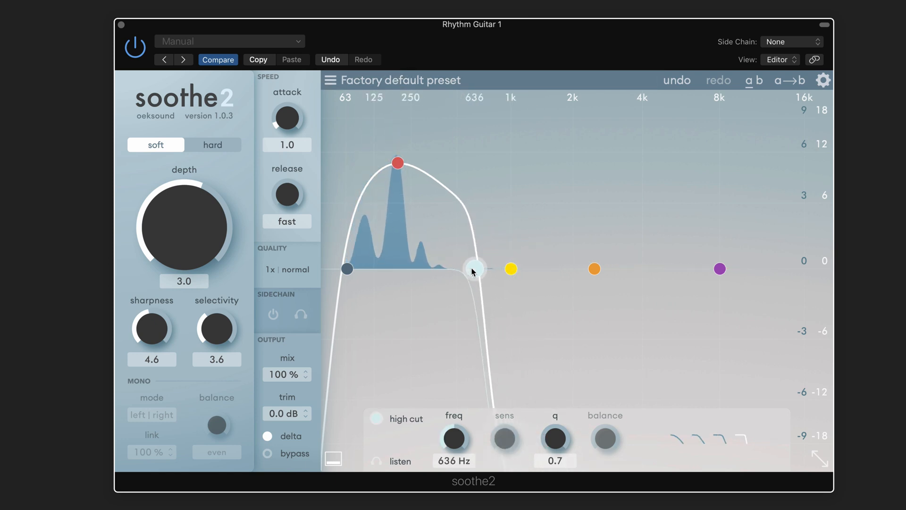
{"action": "left_click_drag", "start_coordinate": [398, 162], "coordinate": [387, 163]}
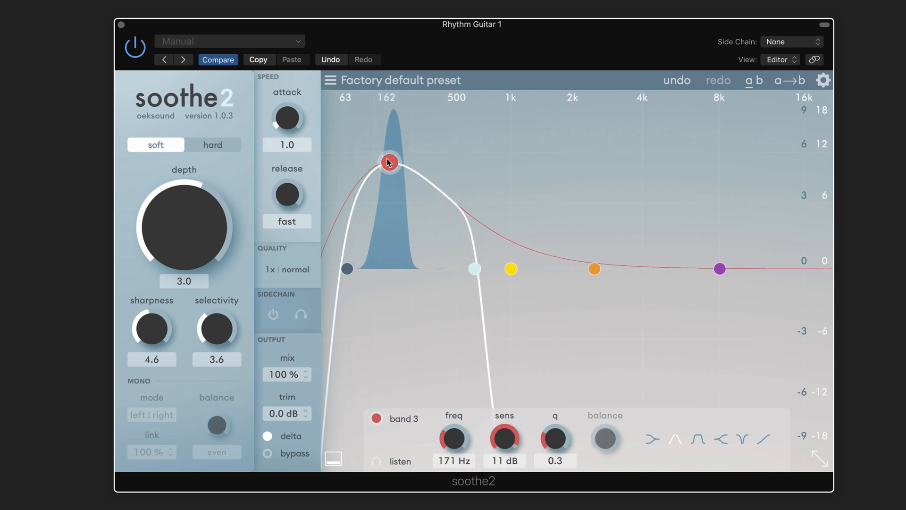
{"action": "left_click", "coordinate": [268, 436]}
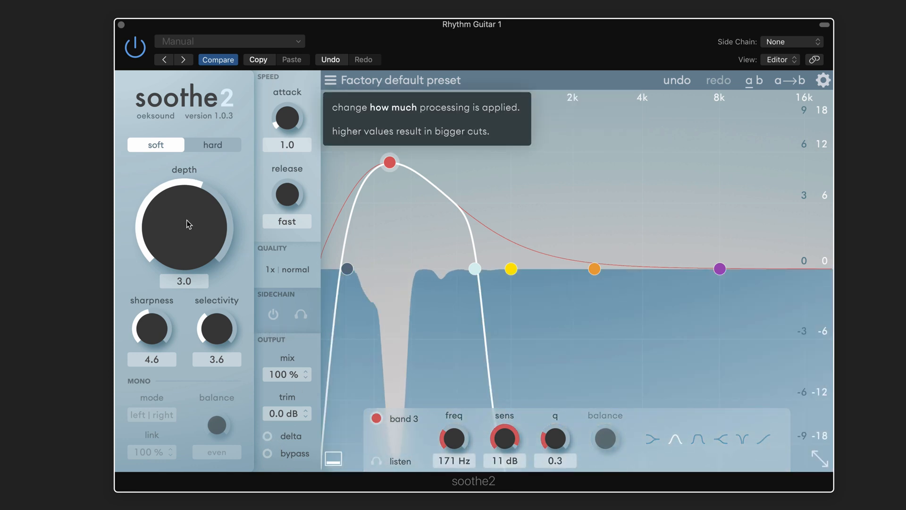
- Set the depth to 5.4, the sharpness to about 6.3 and the selectivity to 5.2
{"action": "left_click_drag", "start_coordinate": [188, 220], "coordinate": [186, 210]}
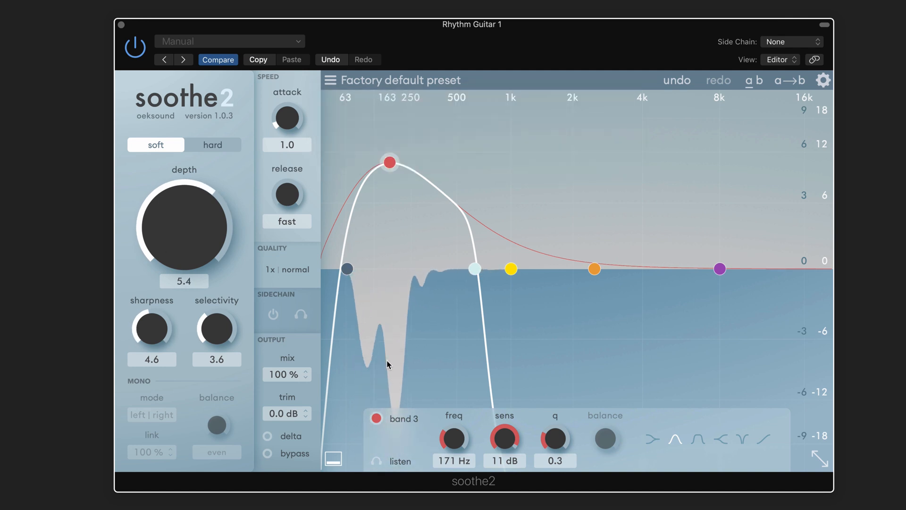
{"action": "left_click_drag", "start_coordinate": [149, 334], "coordinate": [149, 299]}
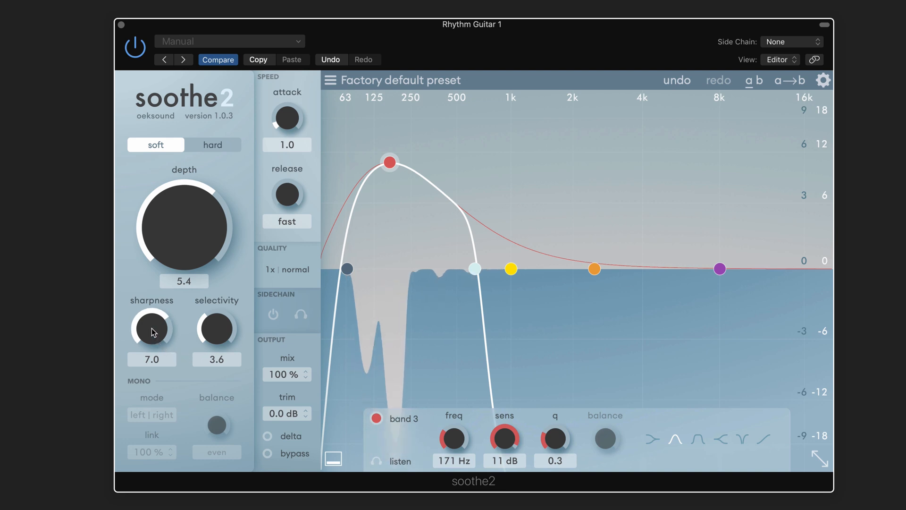
{"action": "left_click_drag", "start_coordinate": [152, 327], "coordinate": [153, 338]}
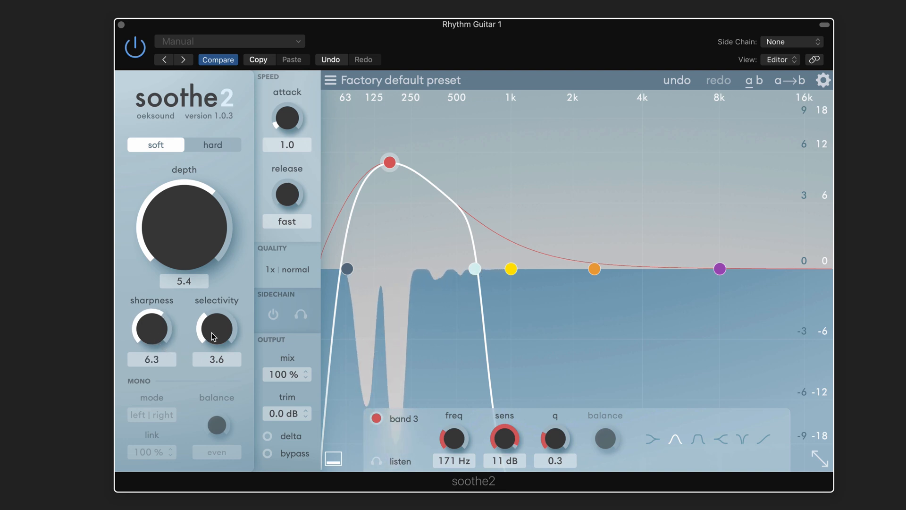
{"action": "left_click_drag", "start_coordinate": [216, 326], "coordinate": [224, 315]}
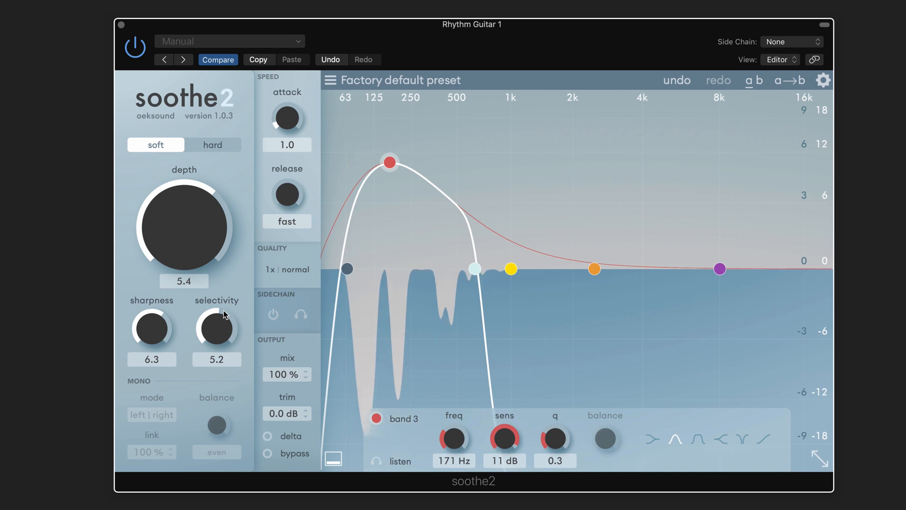
{"action": "left_click_drag", "start_coordinate": [151, 335], "coordinate": [151, 329]}
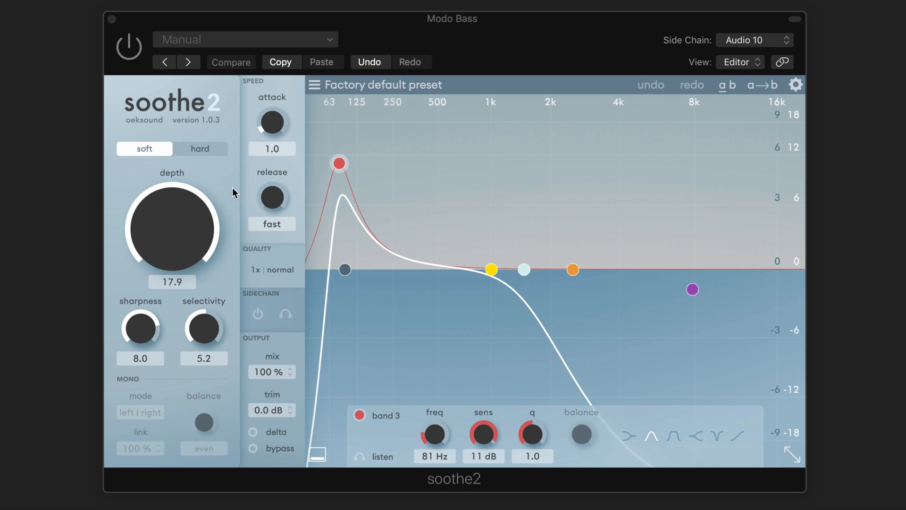
- Turn on the Modo Bass plug-in instance and keep Kik Out (Audio 10) as its side chain source
{"action": "left_click", "coordinate": [137, 41]}
{"action": "left_click", "coordinate": [133, 45]}
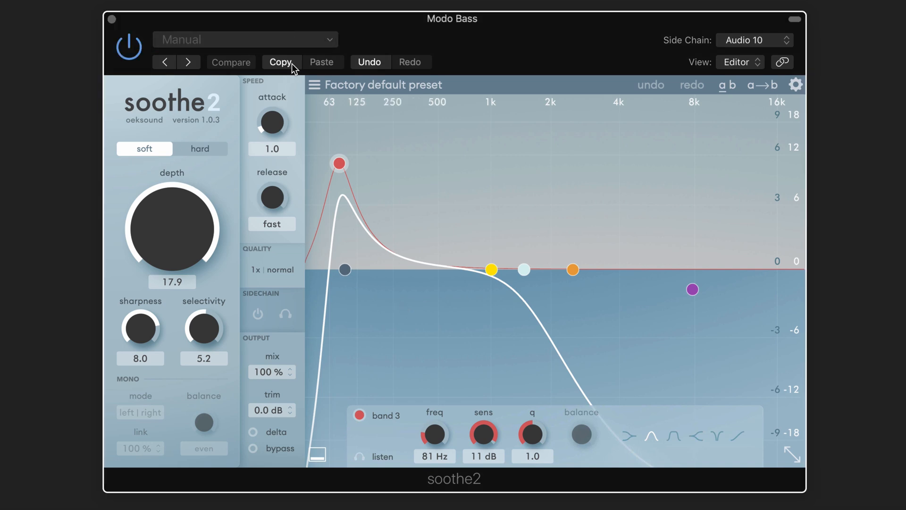
{"action": "left_click", "coordinate": [758, 41]}
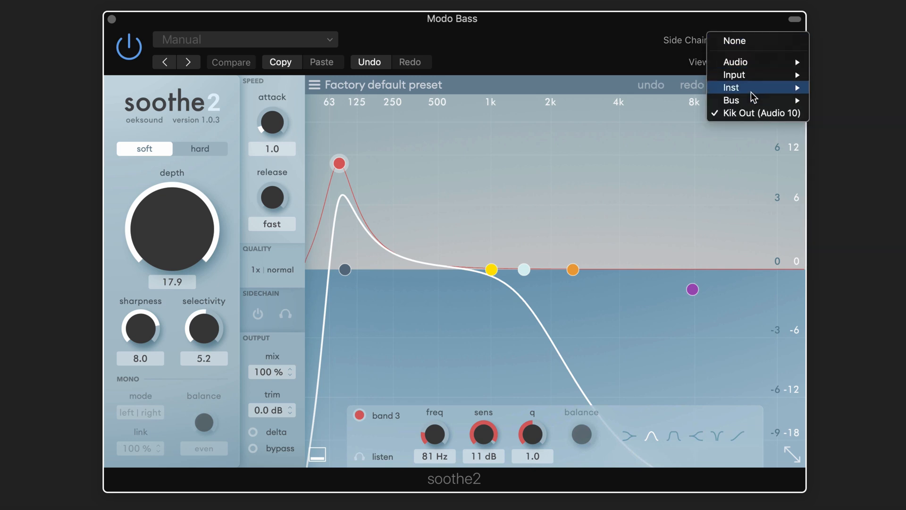
{"action": "left_click", "coordinate": [632, 44]}
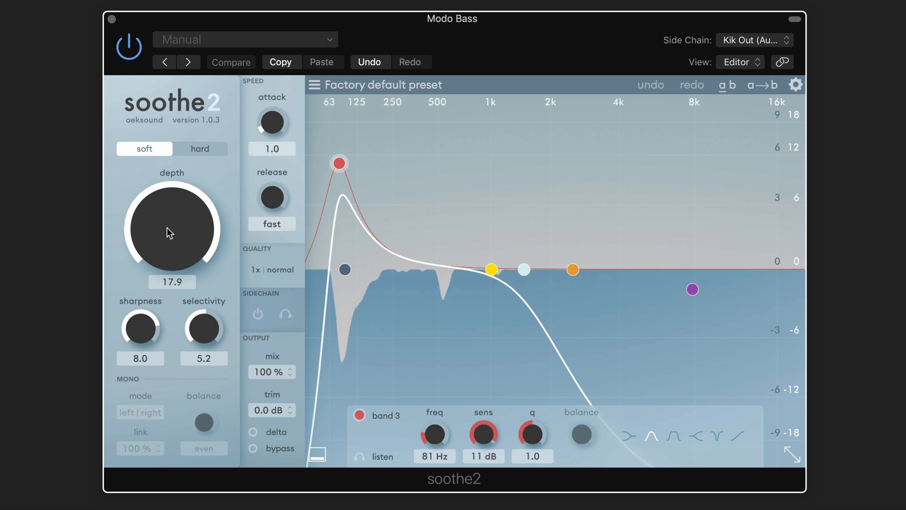
- Bypass the processing on the bass and re-engage it to compare the sound
{"action": "mouse_move", "coordinate": [174, 229]}
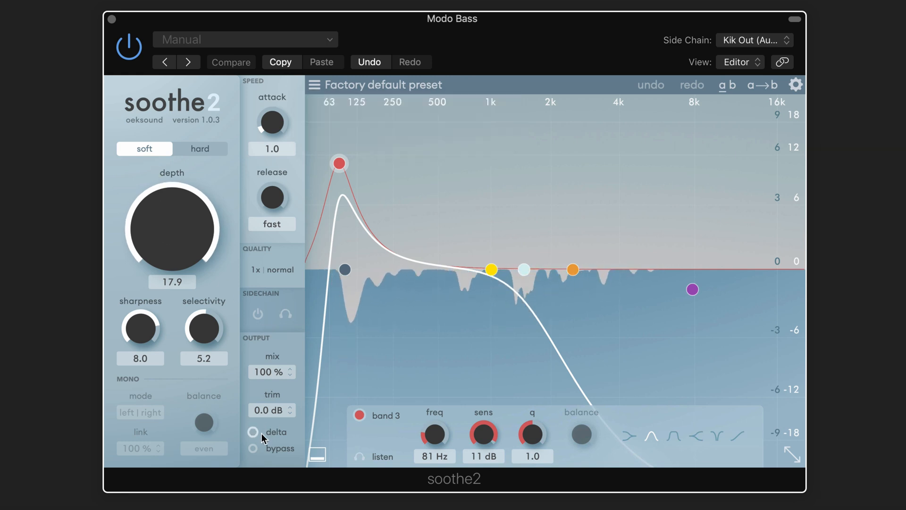
{"action": "left_click", "coordinate": [253, 448]}
{"action": "mouse_move", "coordinate": [254, 449]}
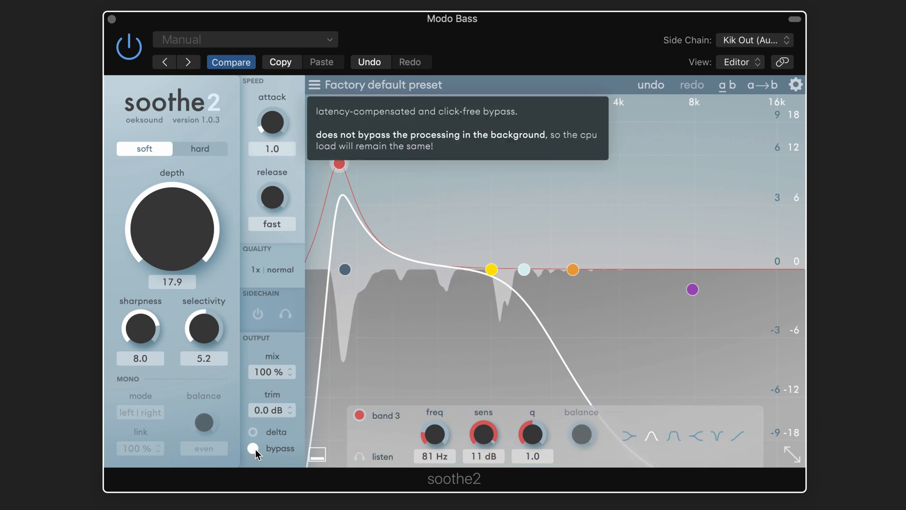
{"action": "left_click", "coordinate": [254, 446]}
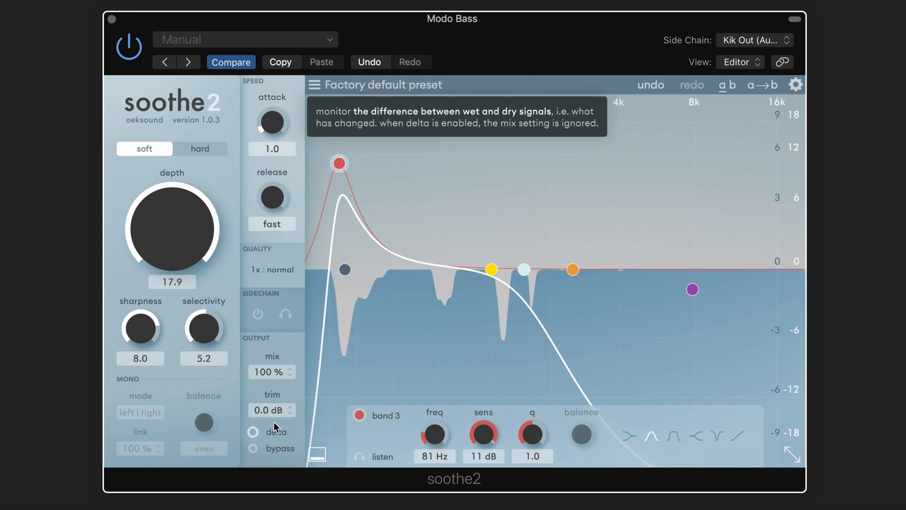
- Enable the sidechain and, monitoring delta, move band 3 to about 112 Hz with 10 dB sensitivity
{"action": "left_click", "coordinate": [259, 315]}
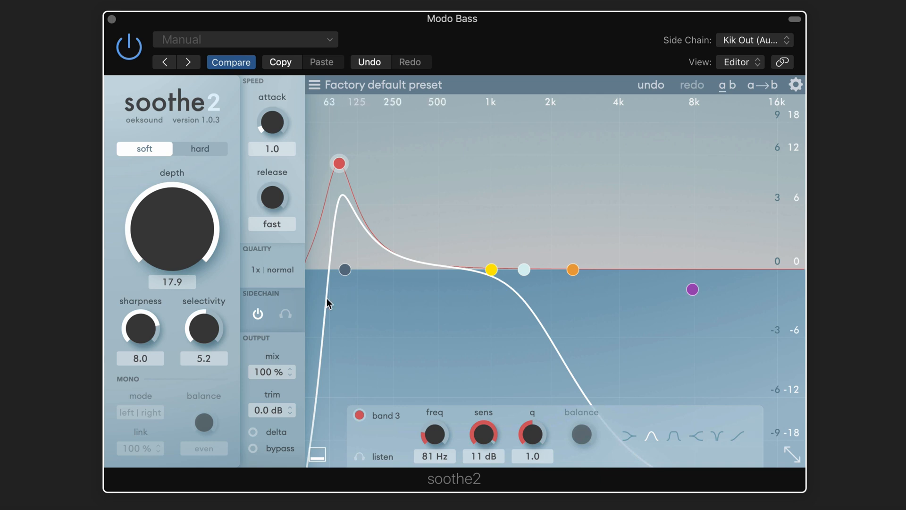
{"action": "left_click", "coordinate": [254, 431]}
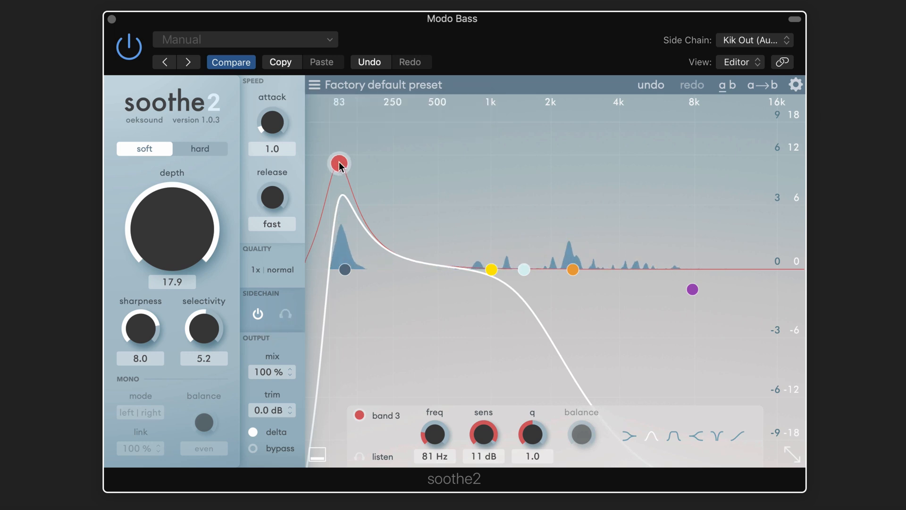
{"action": "mouse_move", "coordinate": [339, 164]}
{"action": "left_mouse_down"}
{"action": "mouse_move", "coordinate": [384, 164]}
{"action": "mouse_move", "coordinate": [352, 168]}
{"action": "left_mouse_up"}
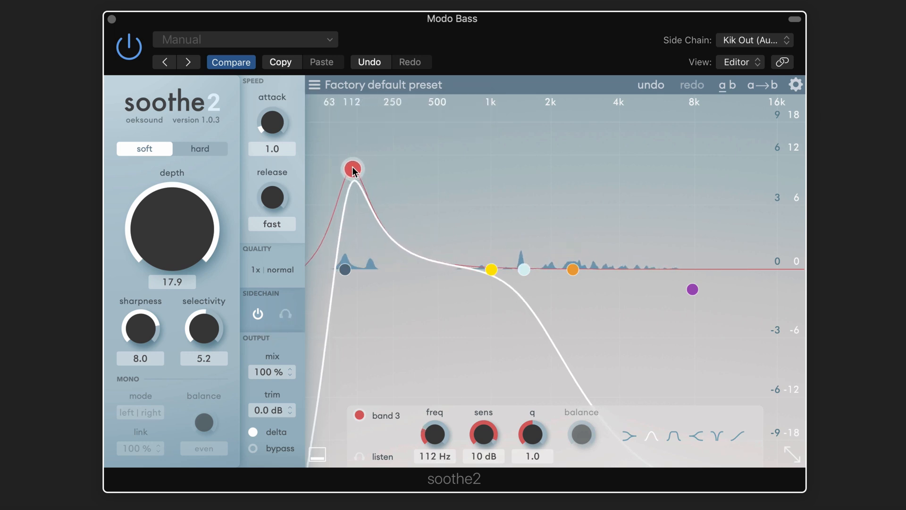
{"action": "left_click", "coordinate": [253, 431]}
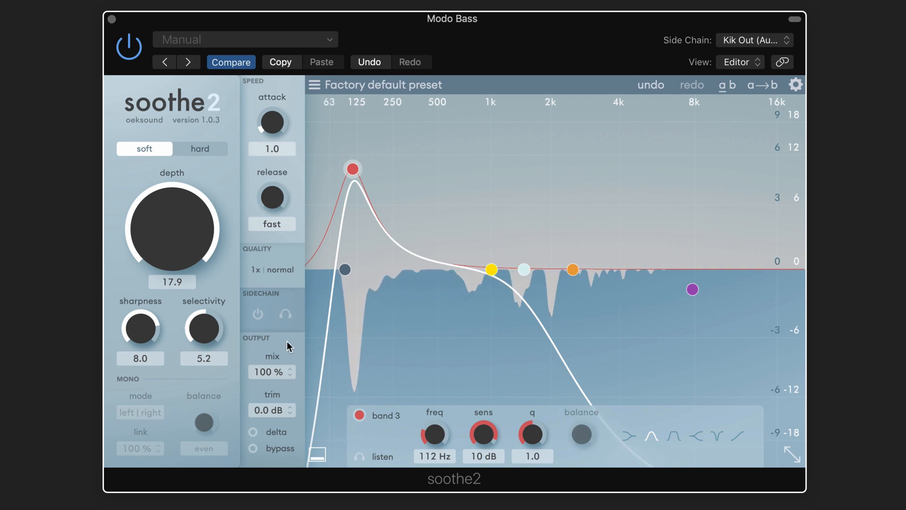
- Enable the sidechain again, then sweep the depth down to its minimum and back up to about 17.4
{"action": "left_click", "coordinate": [258, 315]}
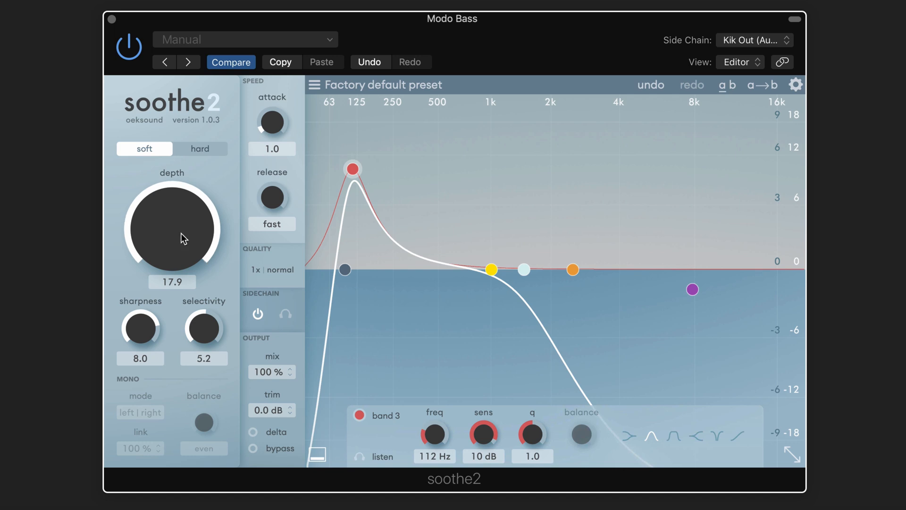
{"action": "mouse_move", "coordinate": [181, 206]}
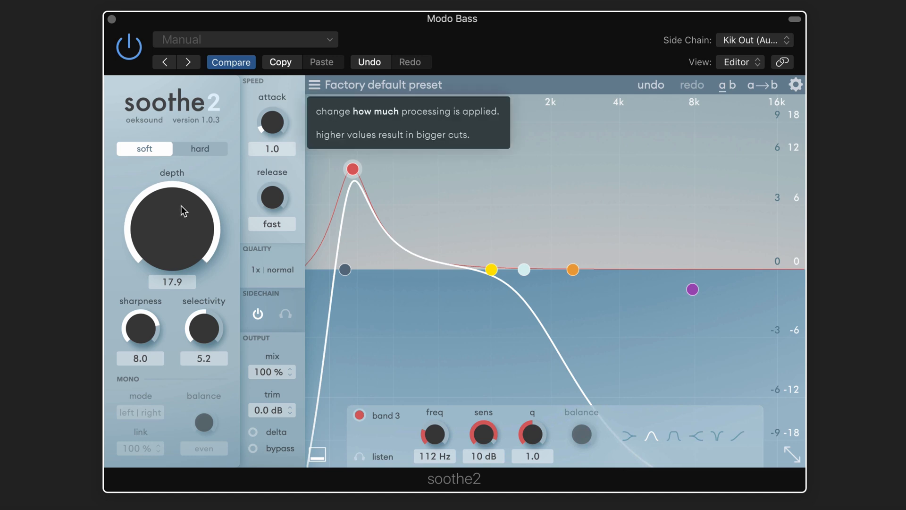
{"action": "left_click_drag", "start_coordinate": [180, 206], "coordinate": [157, 471]}
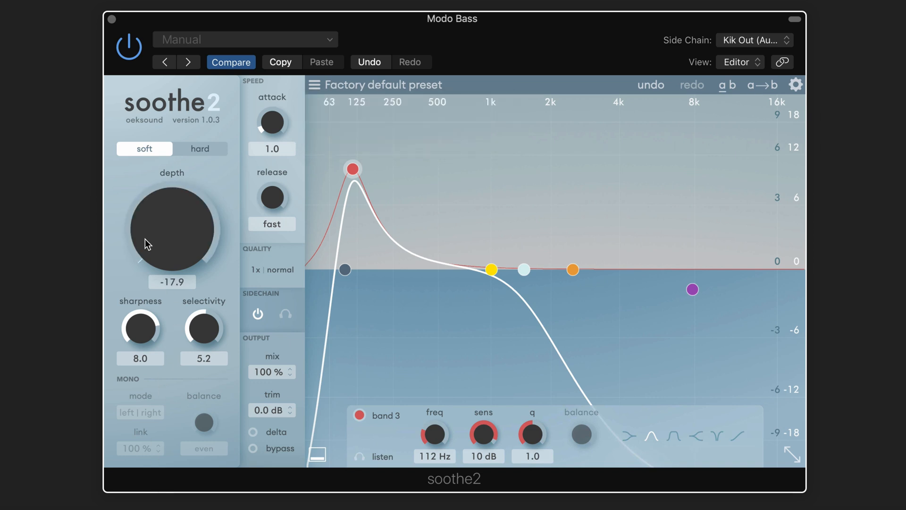
{"action": "left_click_drag", "start_coordinate": [169, 247], "coordinate": [164, 203]}
{"action": "left_click_drag", "start_coordinate": [163, 163], "coordinate": [164, 140]}
{"action": "left_click_drag", "start_coordinate": [166, 214], "coordinate": [168, 174]}
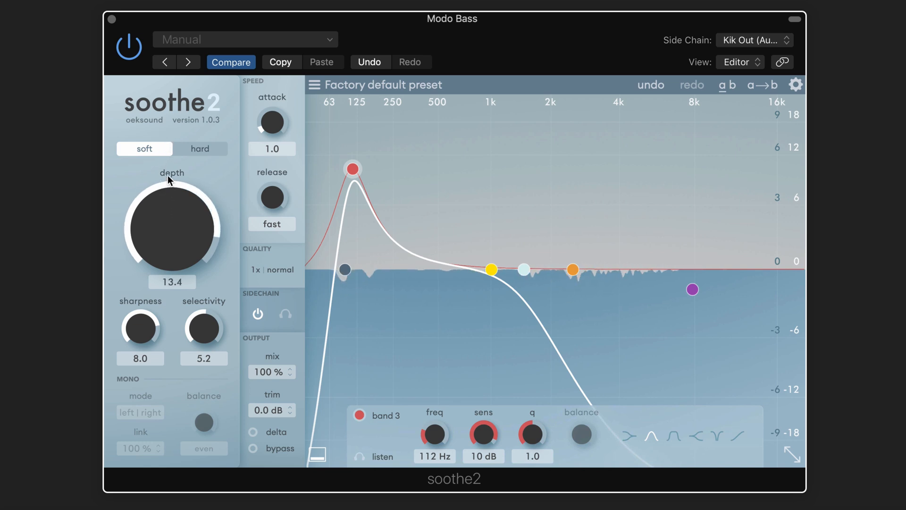
{"action": "left_click_drag", "start_coordinate": [164, 219], "coordinate": [165, 209]}
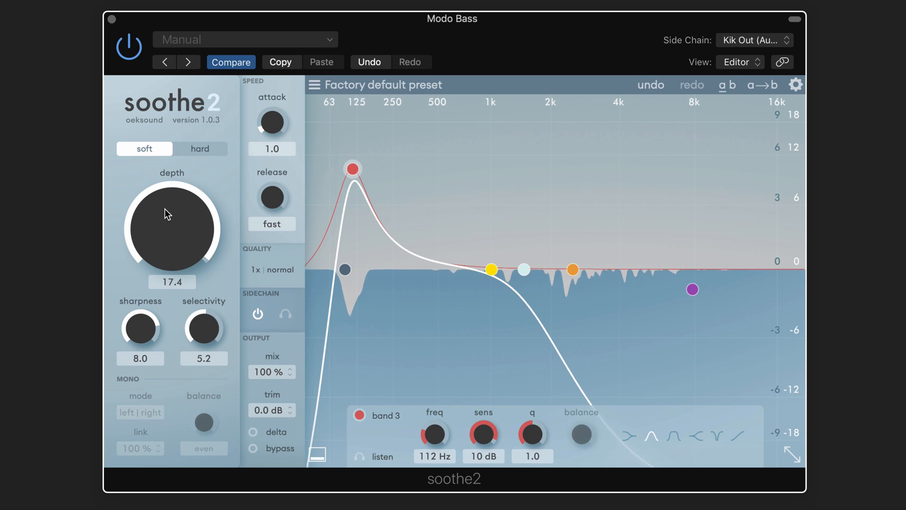
- Try hard mode and return to soft, then set the depth to about 16.2 and the sharpness to about 8.2
{"action": "left_click", "coordinate": [202, 148]}
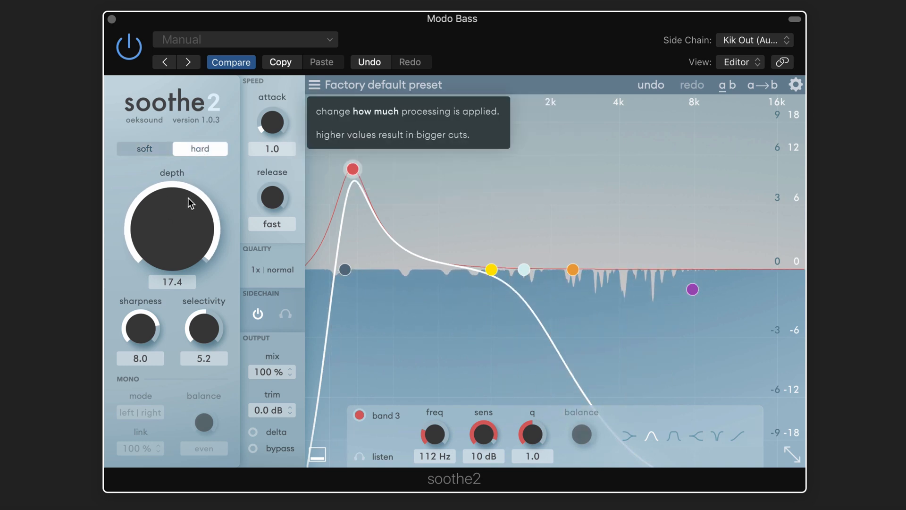
{"action": "left_click", "coordinate": [152, 147]}
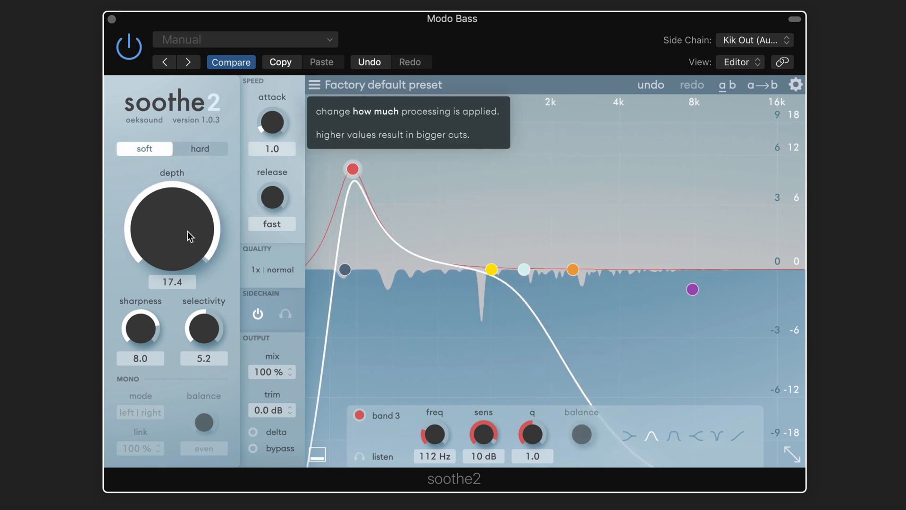
{"action": "left_click_drag", "start_coordinate": [188, 231], "coordinate": [184, 239]}
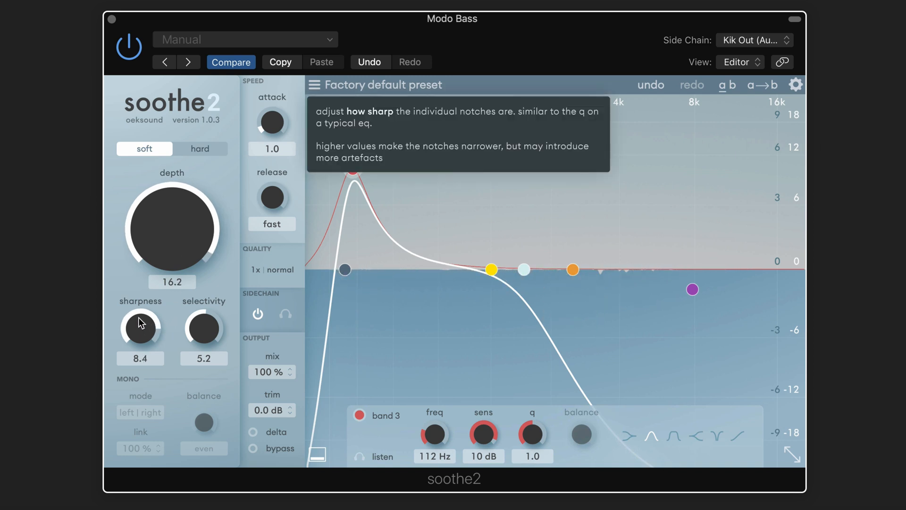
{"action": "left_click_drag", "start_coordinate": [138, 317], "coordinate": [138, 321]}
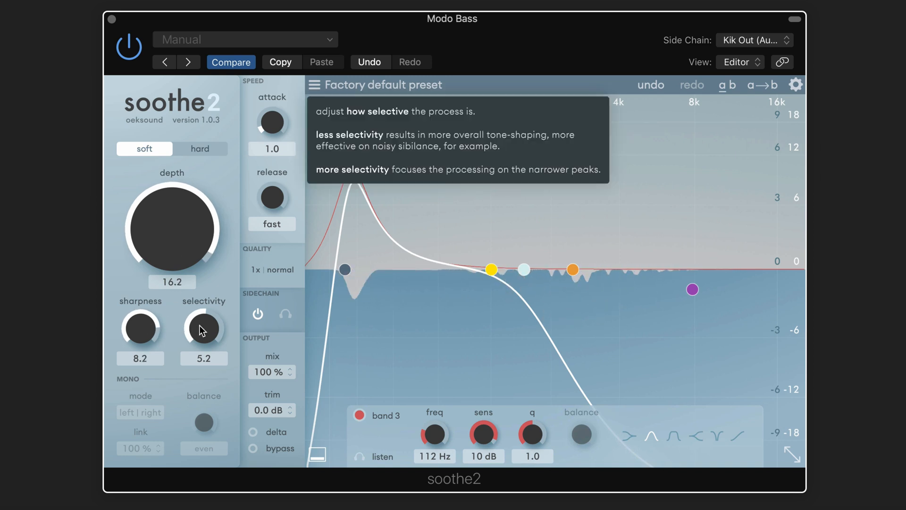
- Compare the sidechained bass with the processing bypassed and active
{"action": "left_click", "coordinate": [253, 448]}
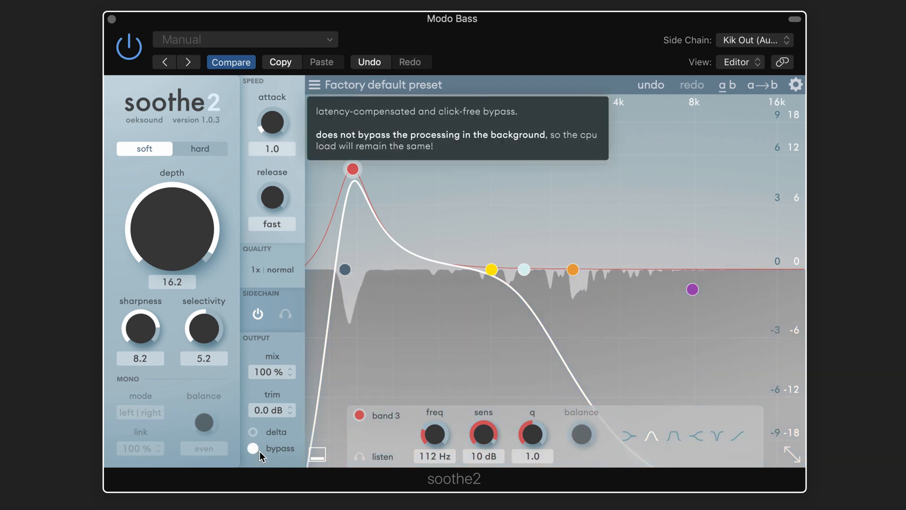
{"action": "left_click", "coordinate": [254, 447]}
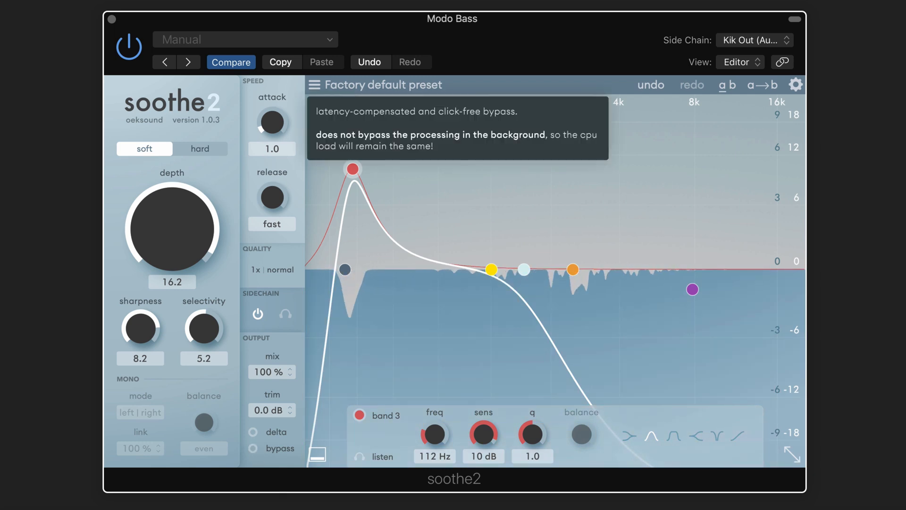